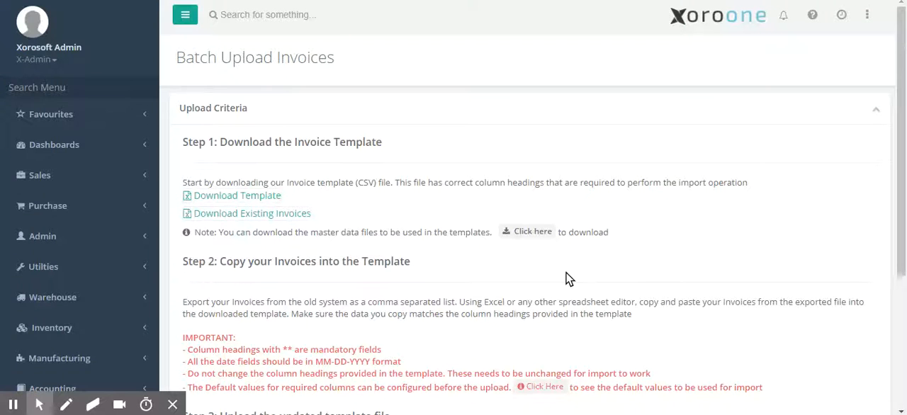
# Step: Find and open the Upload Invoices page, and review its template, file and data upload instructions
pyautogui.click(136, 85)
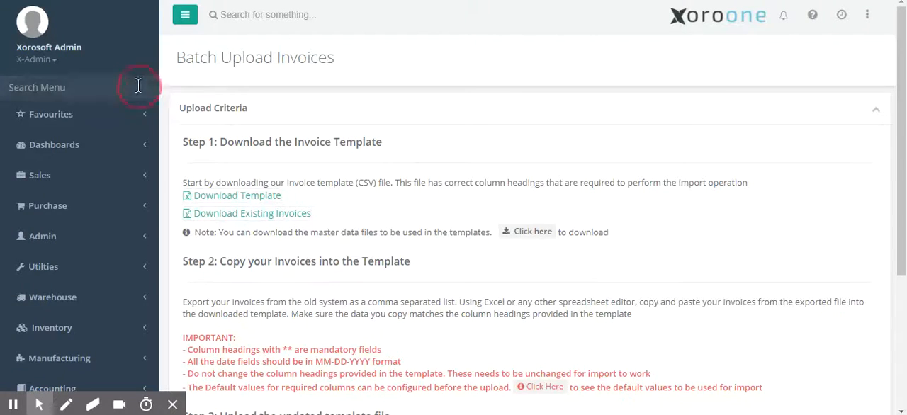
pyautogui.write('upload')
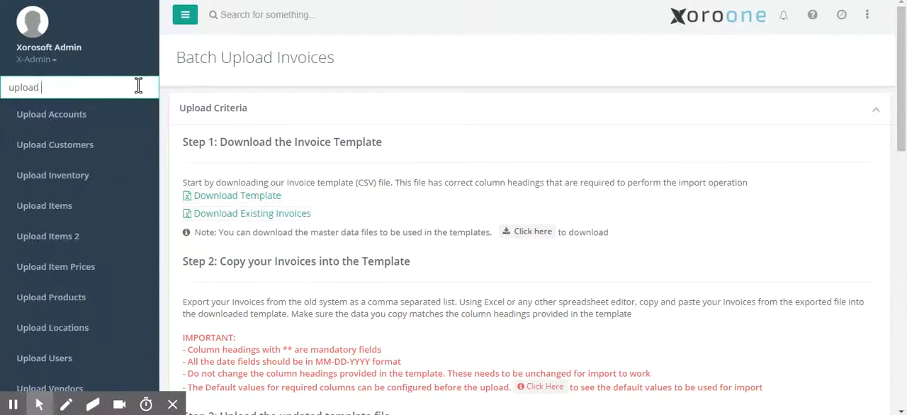
pyautogui.write(' inv')
pyautogui.press('Down')
pyautogui.press('Down')
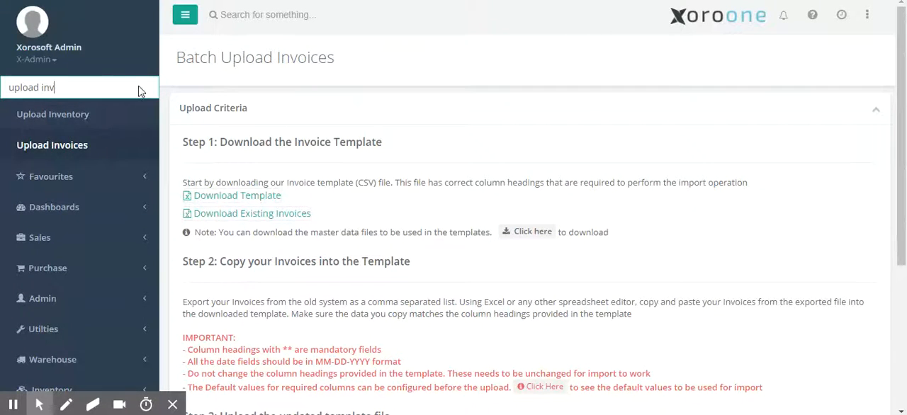
pyautogui.press('Return')
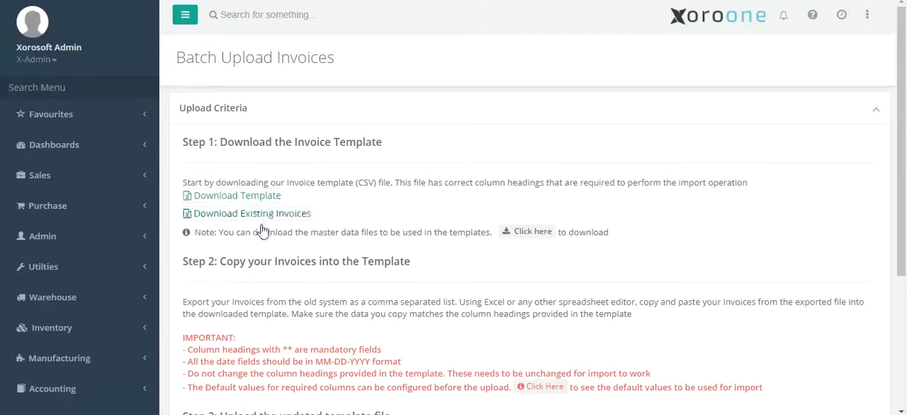
pyautogui.scroll(-2, 255, 286)
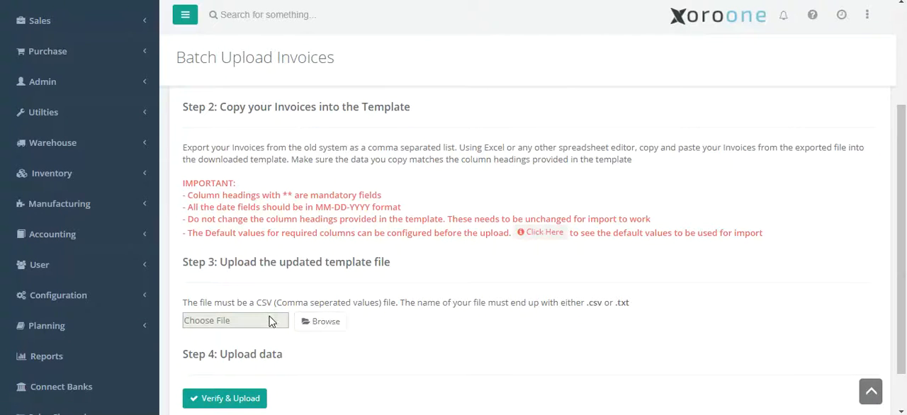
pyautogui.scroll(2, 266, 262)
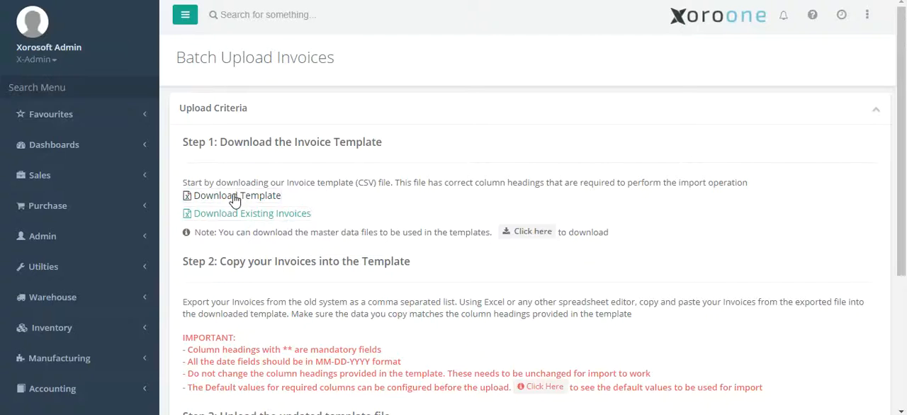
# Step: Open the App Config page and review the miscellaneous charge accounts in the Accounting settings
pyautogui.click(93, 84)
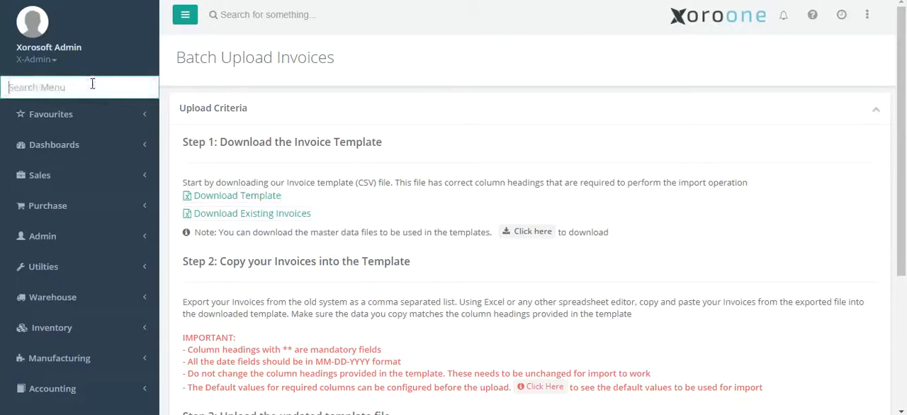
pyautogui.write('app conf')
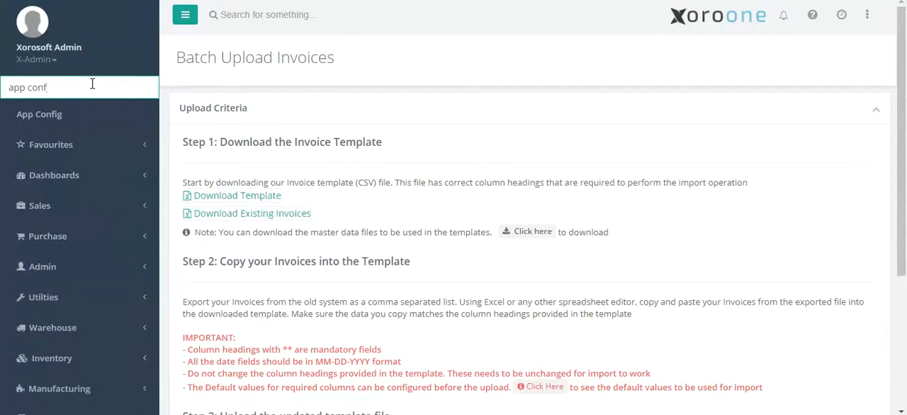
pyautogui.press('Return')
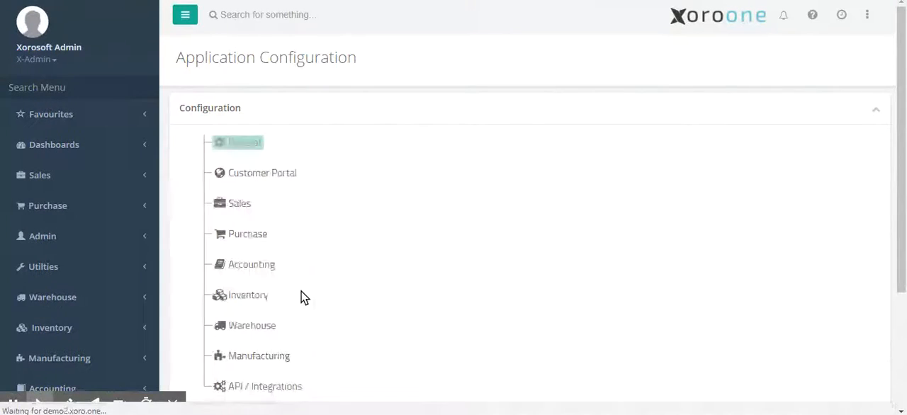
pyautogui.click(257, 271)
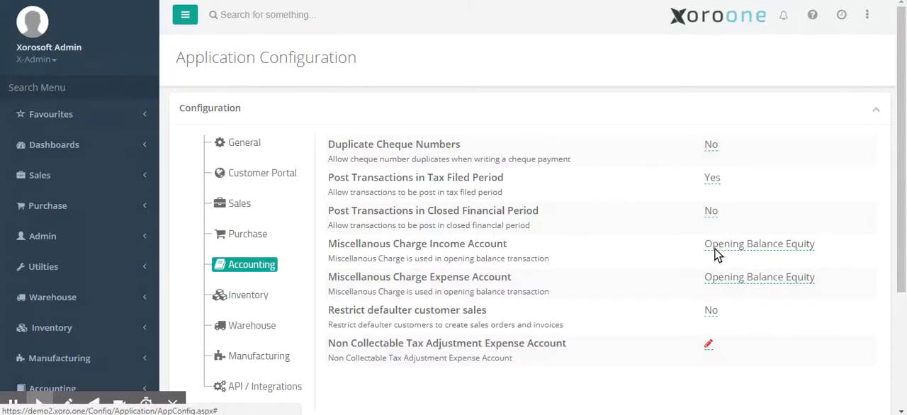
# Step: Return to the Upload Invoices page and download the invoice template as InvoiceImportTemplate.csv
pyautogui.click(80, 86)
pyautogui.write('upload inv')
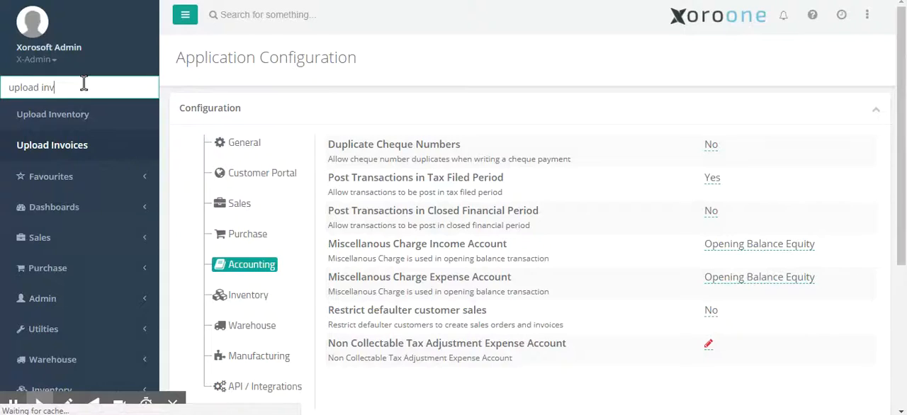
pyautogui.press('Return')
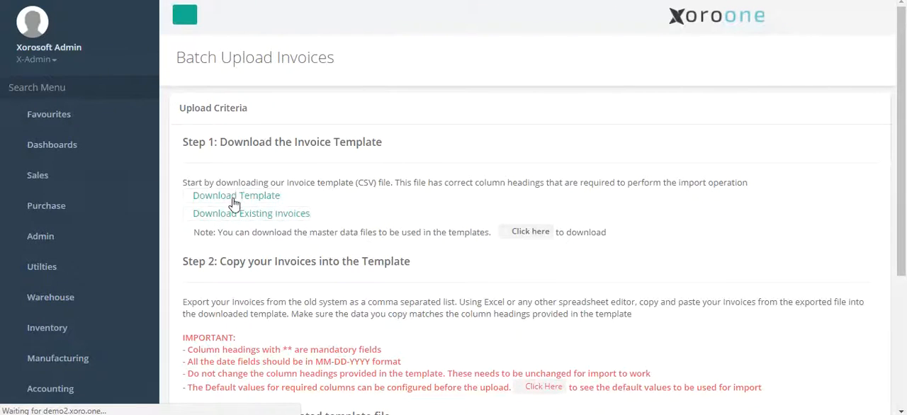
pyautogui.click(233, 200)
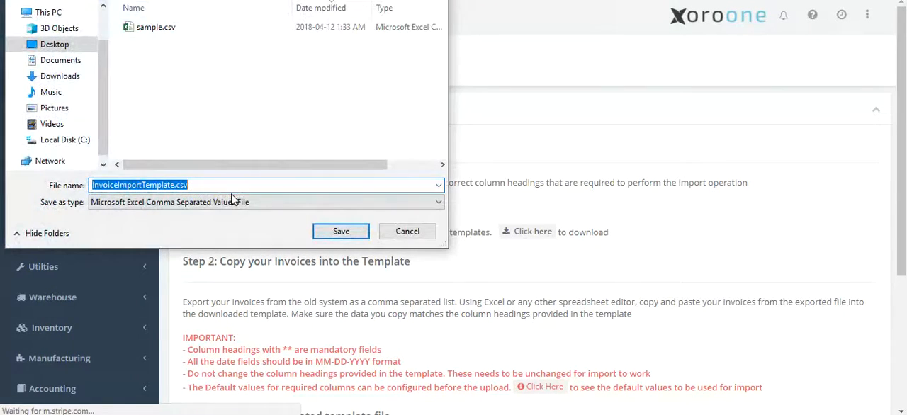
pyautogui.click(328, 233)
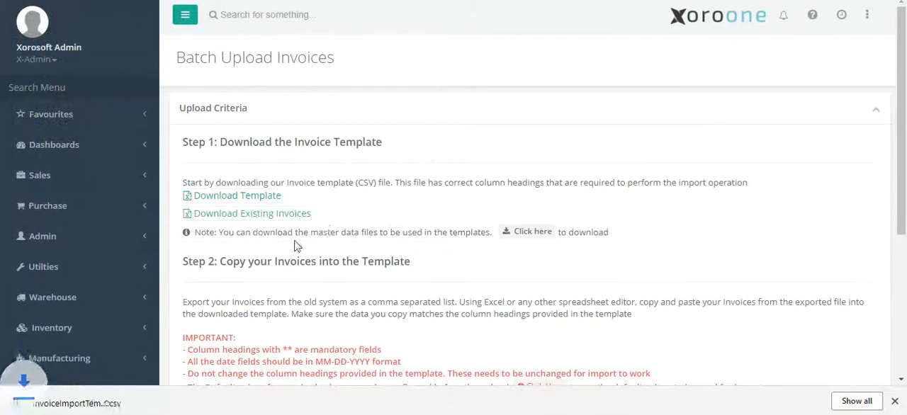
# Step: Open InvoiceImportTemplate.csv in Excel, fit the columns to examine the required headings, and close it without saving
pyautogui.click(76, 403)
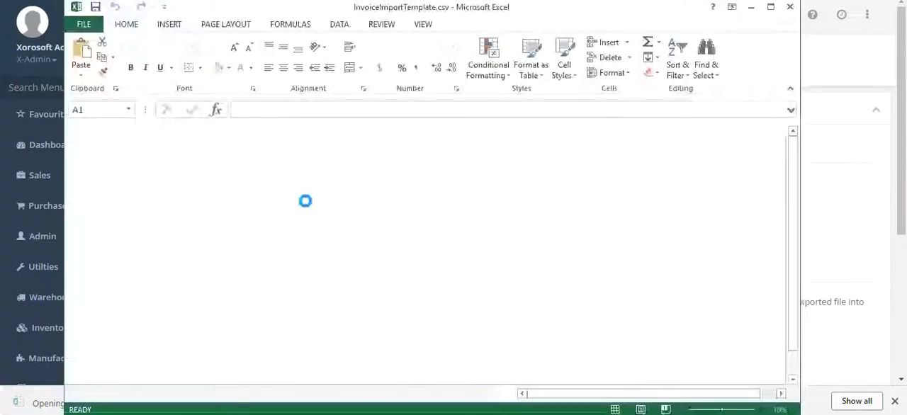
pyautogui.click(79, 132)
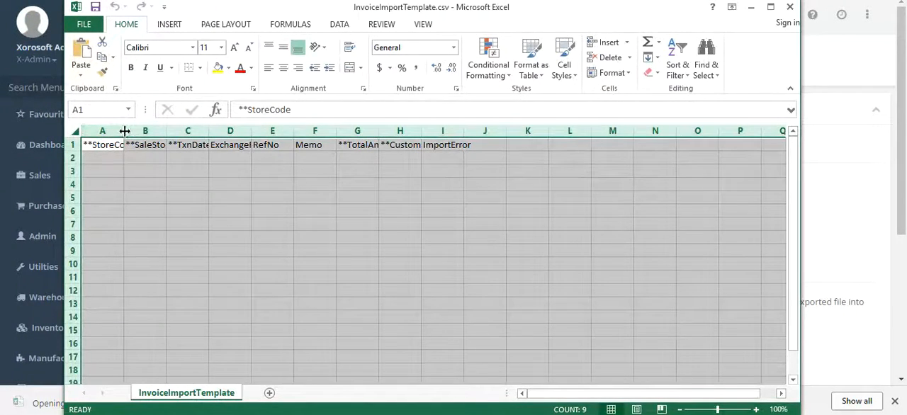
pyautogui.doubleClick(124, 131)
pyautogui.moveTo(130, 156); pyautogui.dragTo(149, 154)
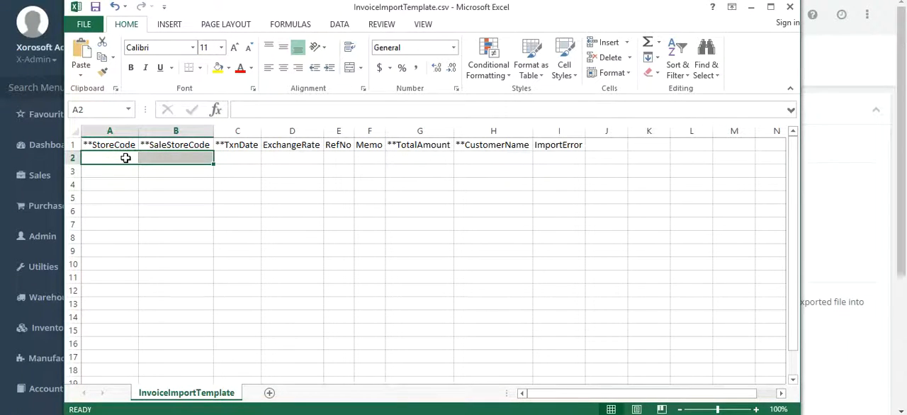
pyautogui.click(250, 158)
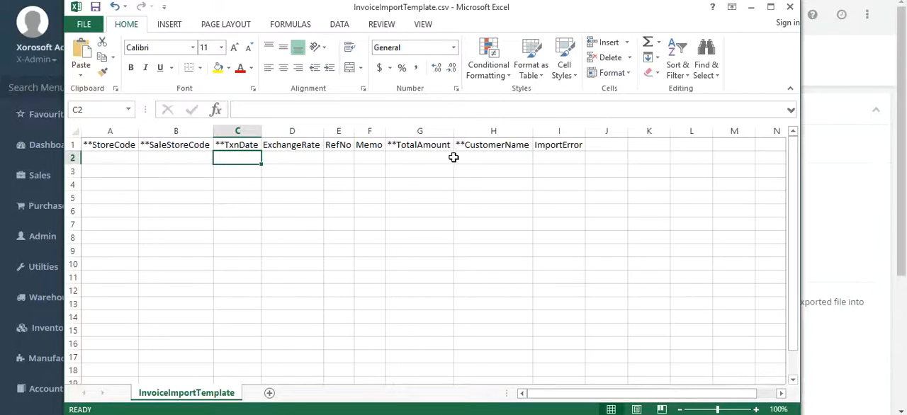
pyautogui.click(513, 132)
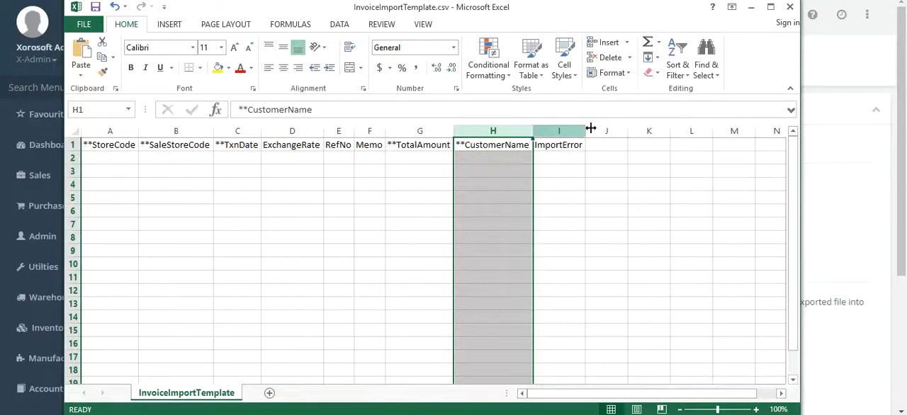
pyautogui.click(791, 9)
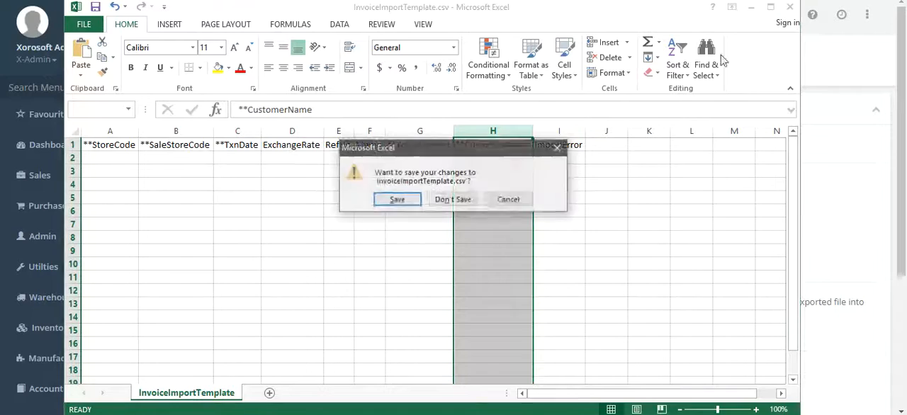
pyautogui.click(452, 200)
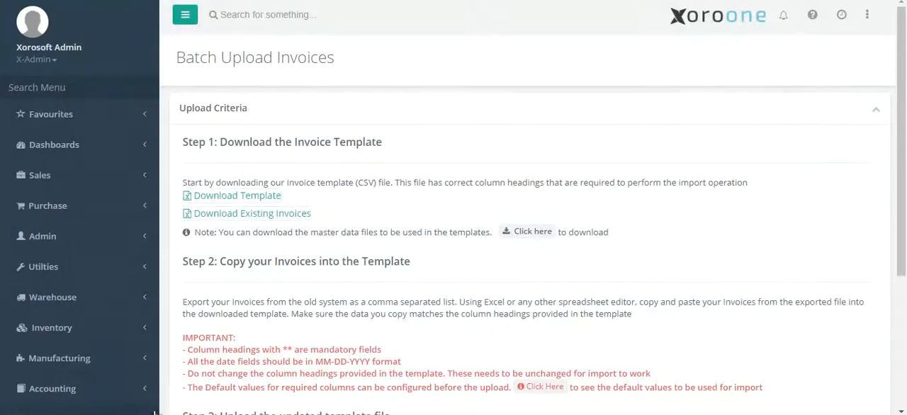
# Step: Open sample.csv from the templates folder in Excel, fit its columns to examine the invoice rows, and return to the upload page
pyautogui.click(162, 413)
pyautogui.doubleClick(355, 93)
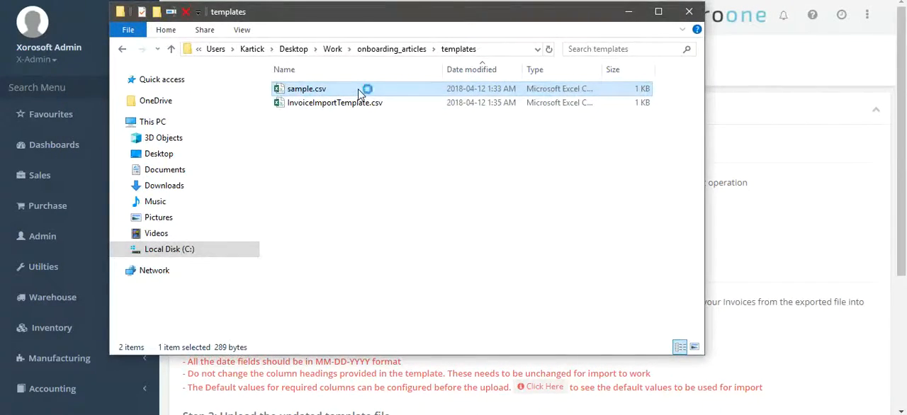
pyautogui.click(74, 132)
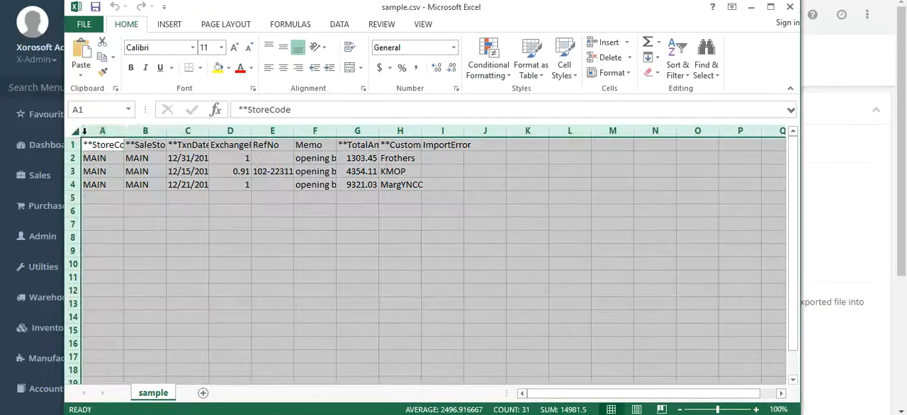
pyautogui.doubleClick(122, 131)
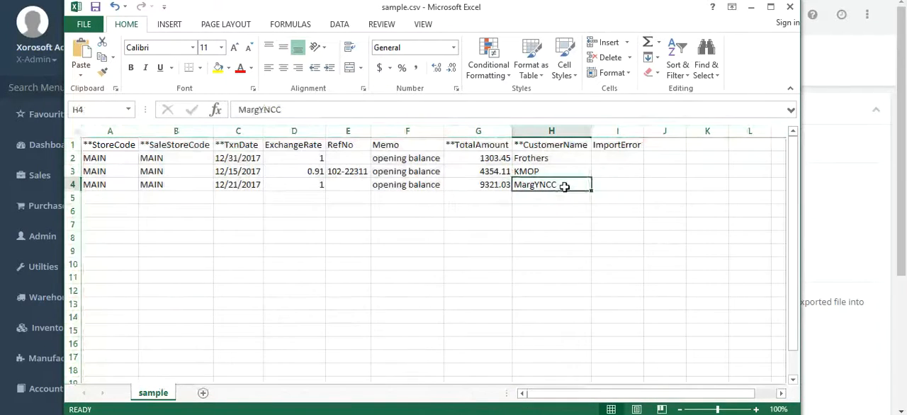
pyautogui.click(559, 186)
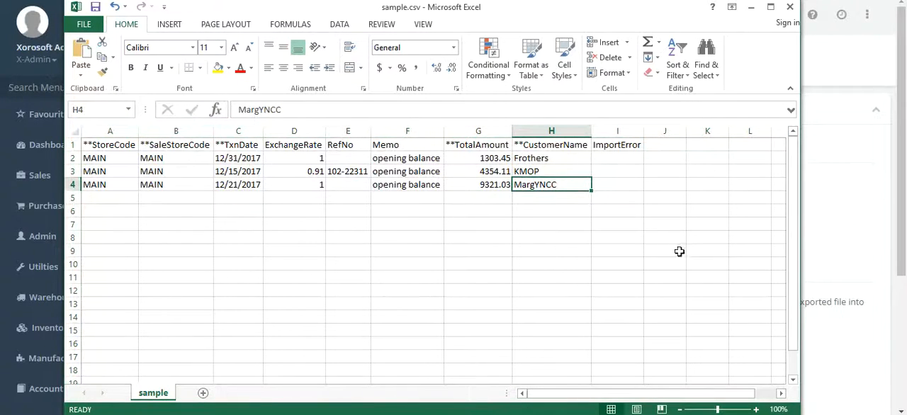
pyautogui.click(749, 10)
pyautogui.click(634, 8)
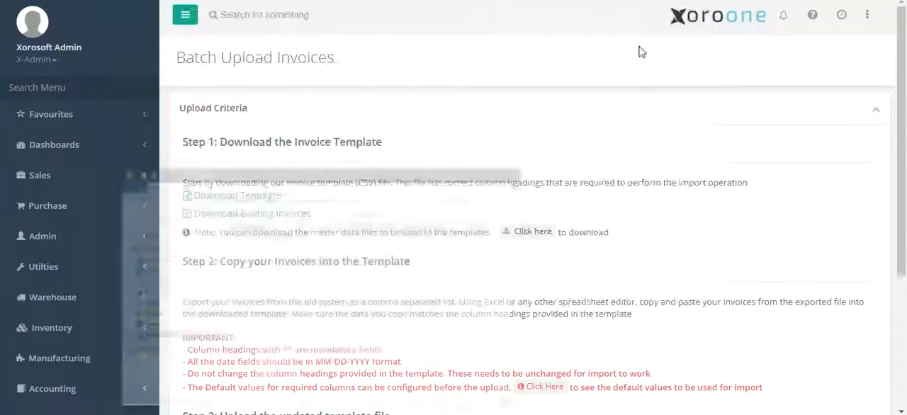
# Step: Choose sample.csv as the invoice upload file, verify it and upload the previewed invoices
pyautogui.scroll(-3, 314, 318)
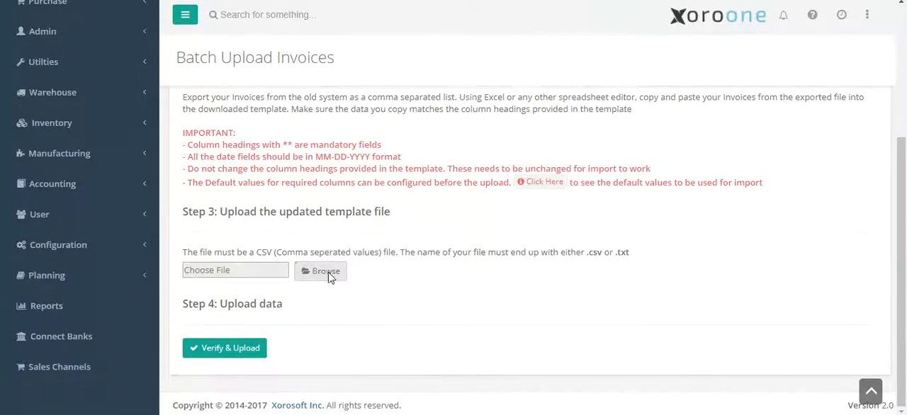
pyautogui.click(327, 272)
pyautogui.click(201, 41)
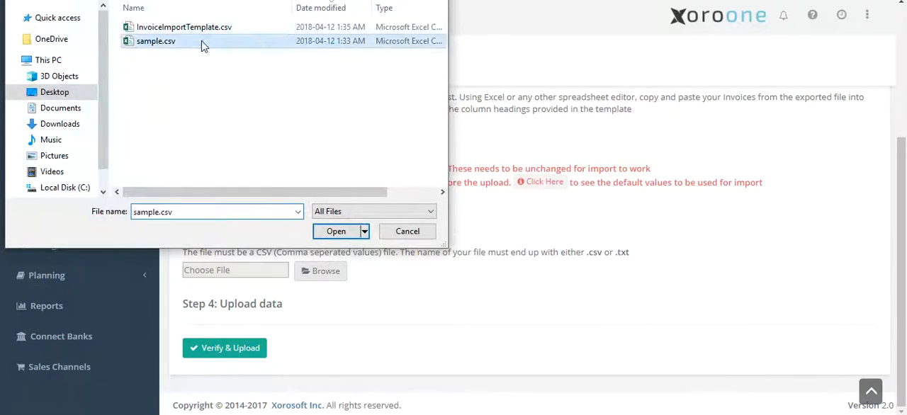
pyautogui.doubleClick(201, 41)
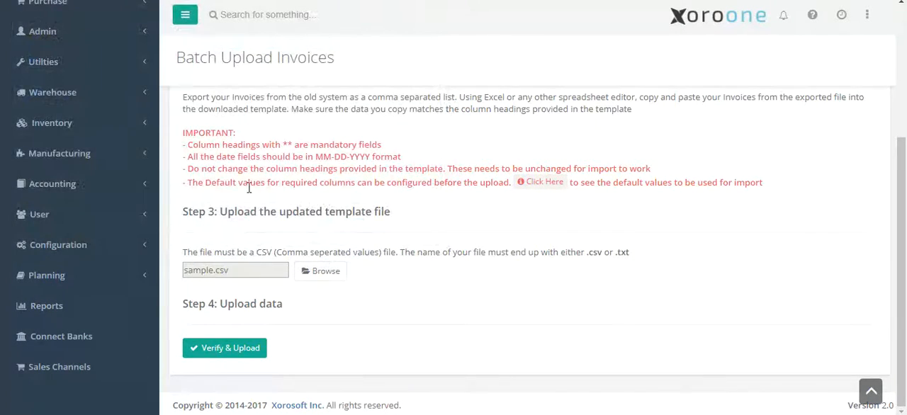
pyautogui.click(240, 354)
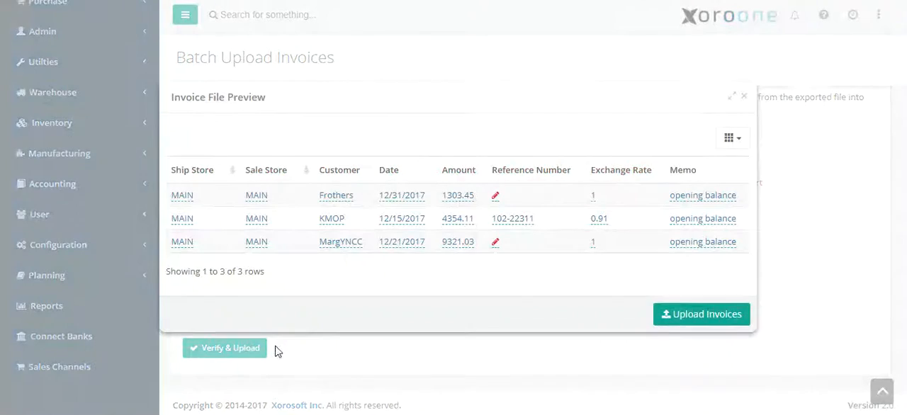
pyautogui.click(700, 314)
# Step: Download the upload's error file, open it in Excel to examine the ImportError column, and close it
pyautogui.scroll(-2, 800, 379)
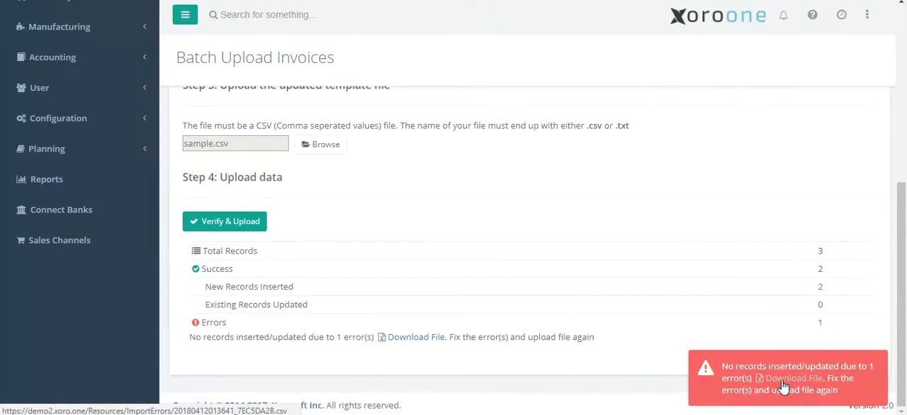
pyautogui.click(785, 387)
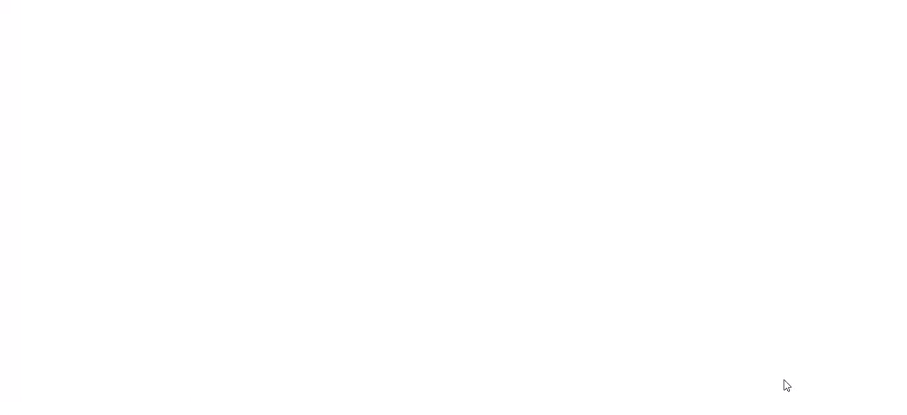
pyautogui.click(342, 235)
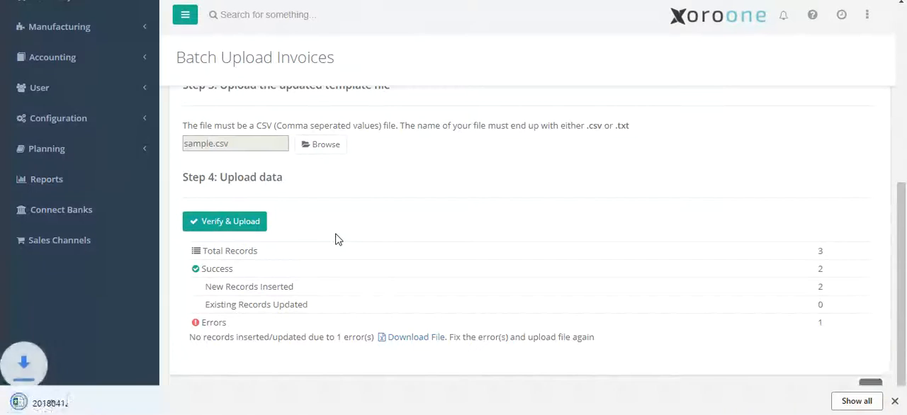
pyautogui.click(79, 401)
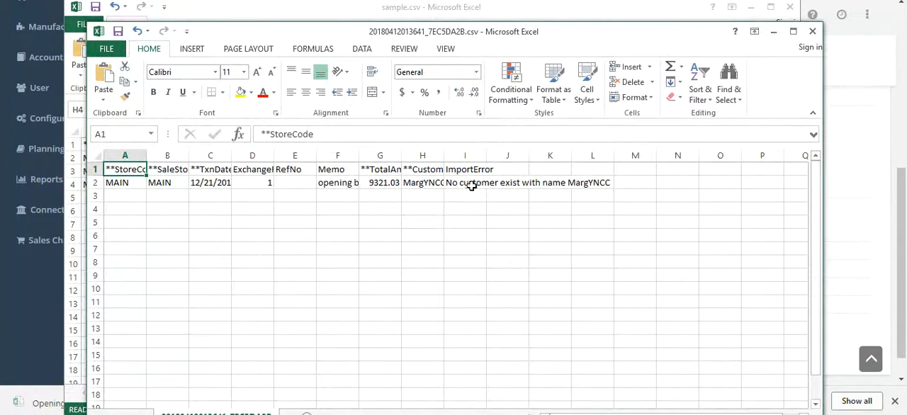
pyautogui.click(812, 32)
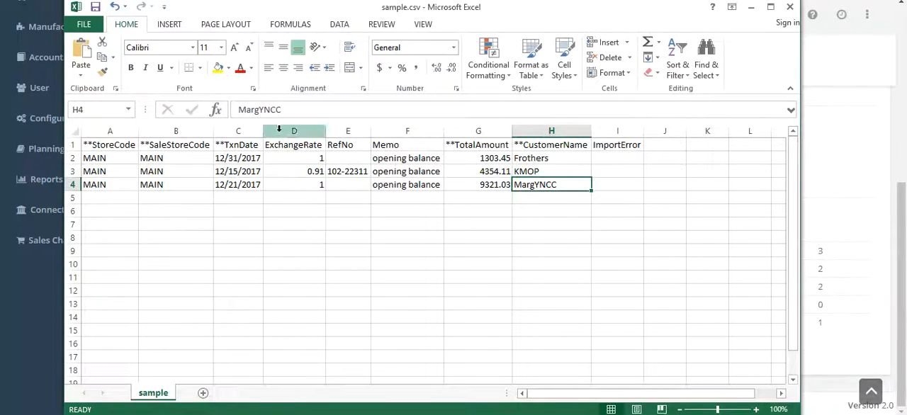
# Step: Change the customer name in cell H4 of sample.csv to MargYNC, save it in CSV format and return to the upload page
pyautogui.click(302, 111)
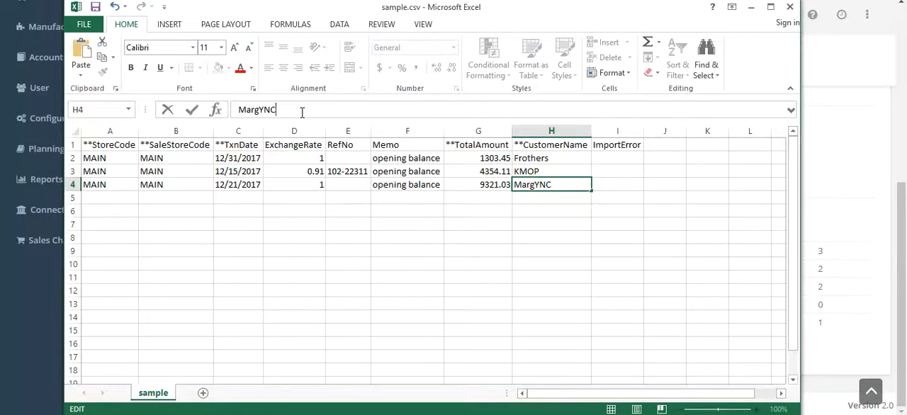
pyautogui.press('Return')
pyautogui.hotkey('ctrl', 's')
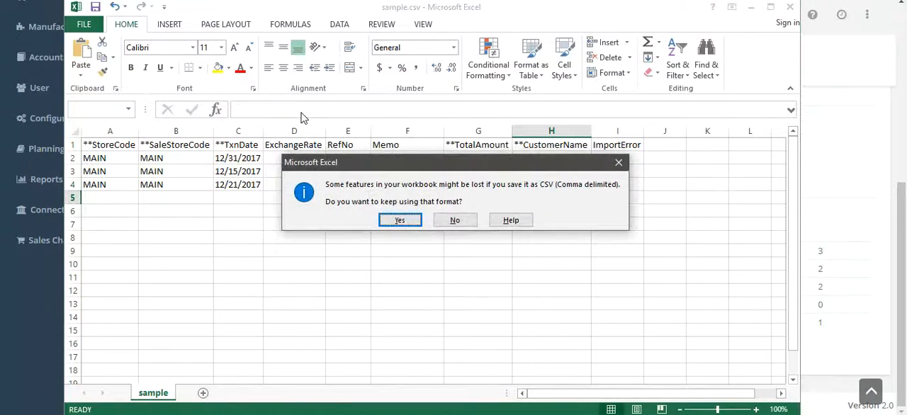
pyautogui.press('Return')
pyautogui.click(749, 8)
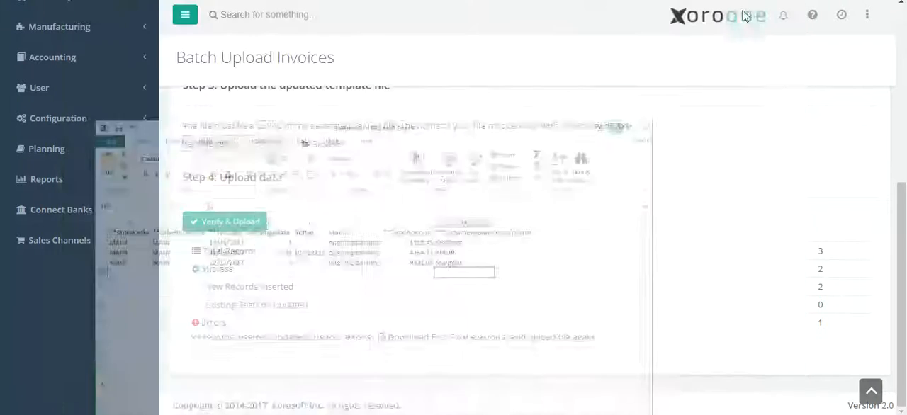
# Step: Verify the corrected sample.csv and upload its invoices again
pyautogui.click(241, 224)
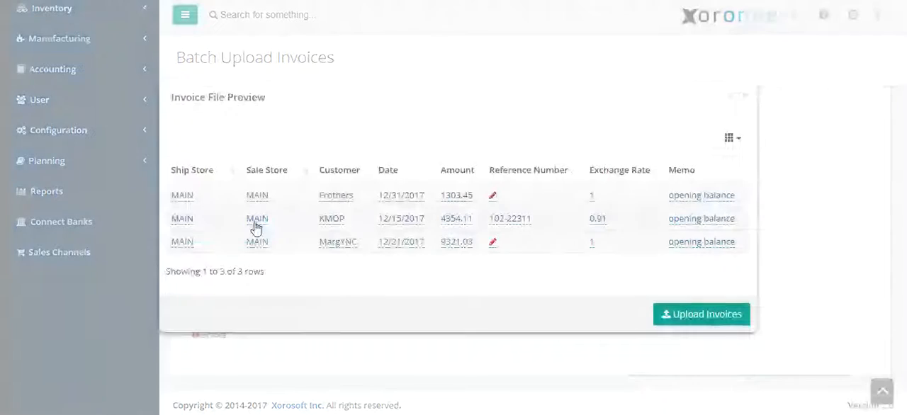
pyautogui.click(694, 316)
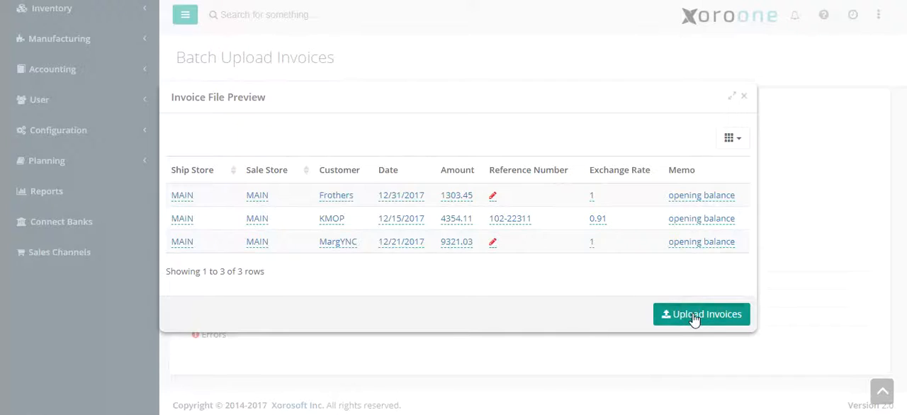